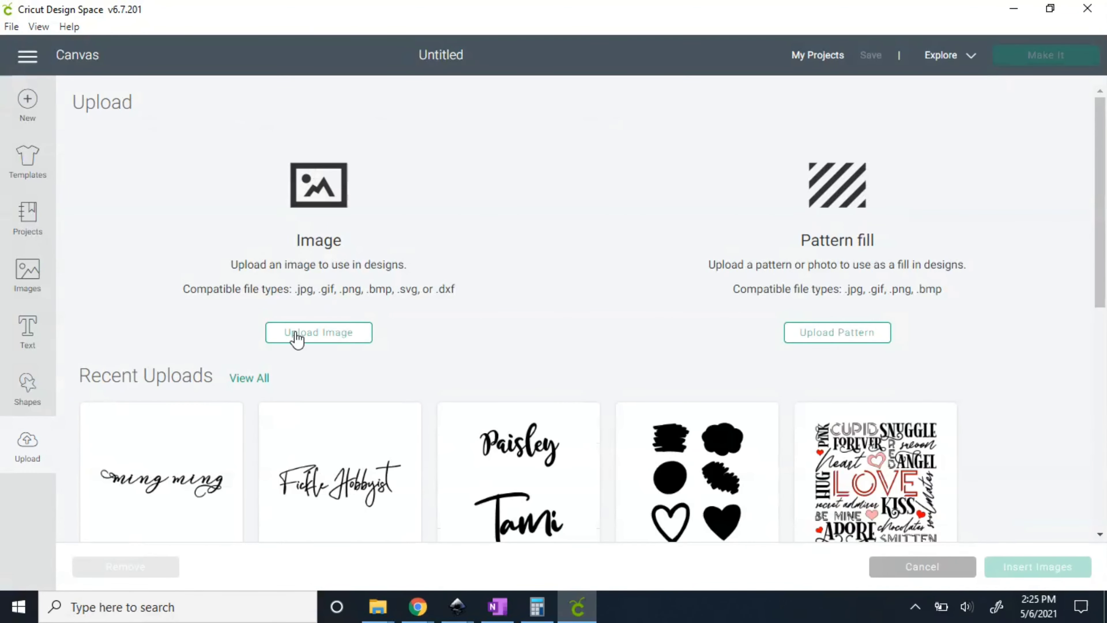
# Upload the HappyCardFrontCut-Out SVG, accepting the unsupported-items warning
pyautogui.click(297, 337)
pyautogui.click(379, 606)
pyautogui.click(269, 440)
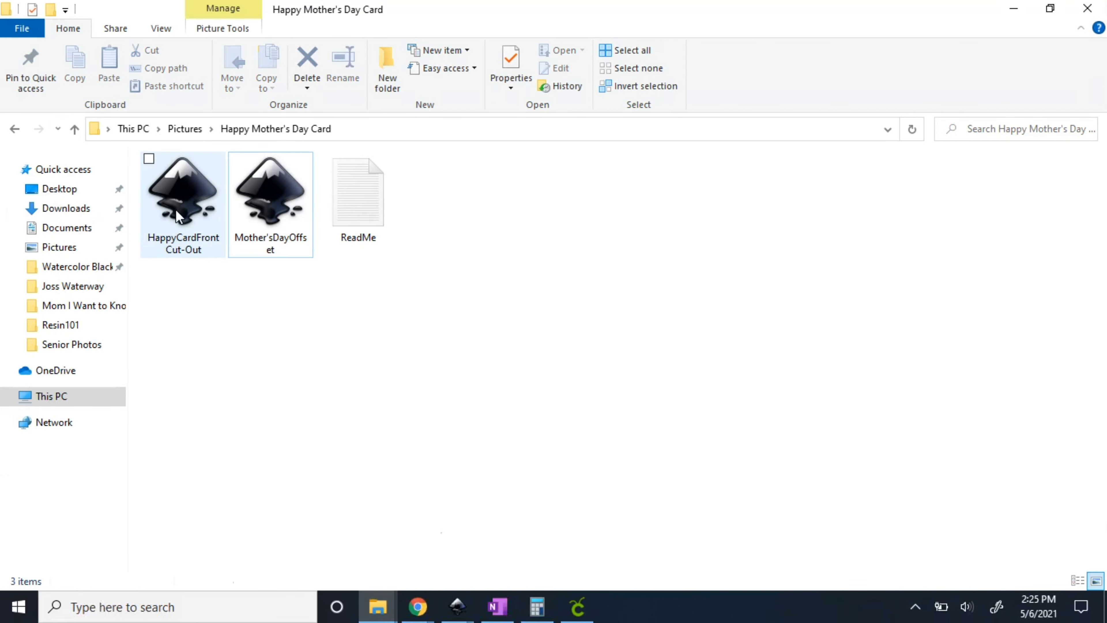
pyautogui.moveTo(183, 198); pyautogui.dragTo(425, 336)
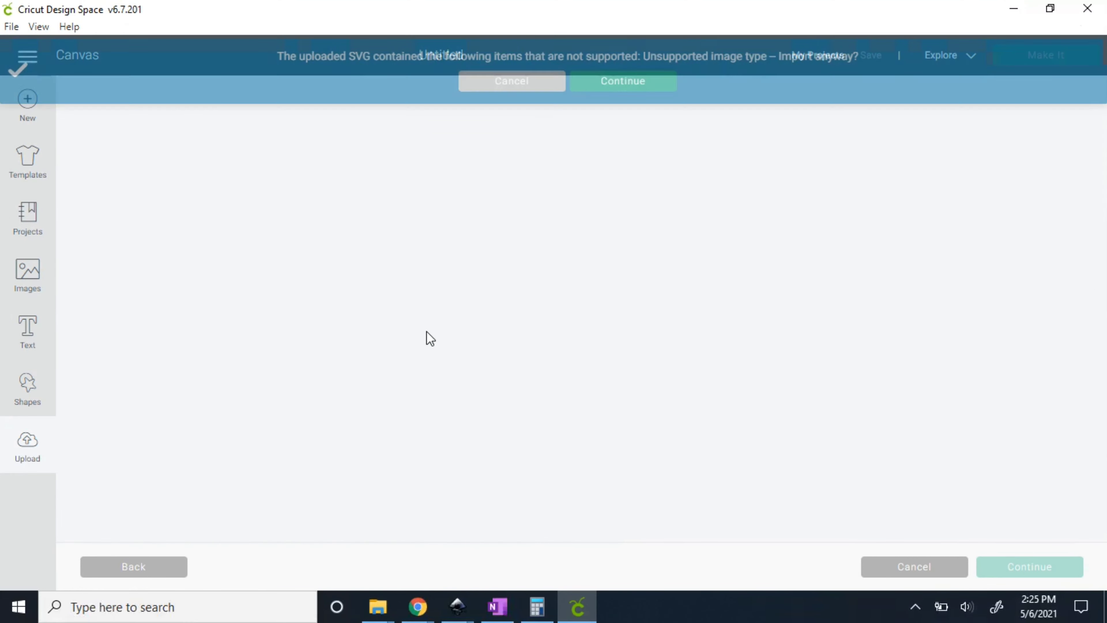
pyautogui.click(596, 89)
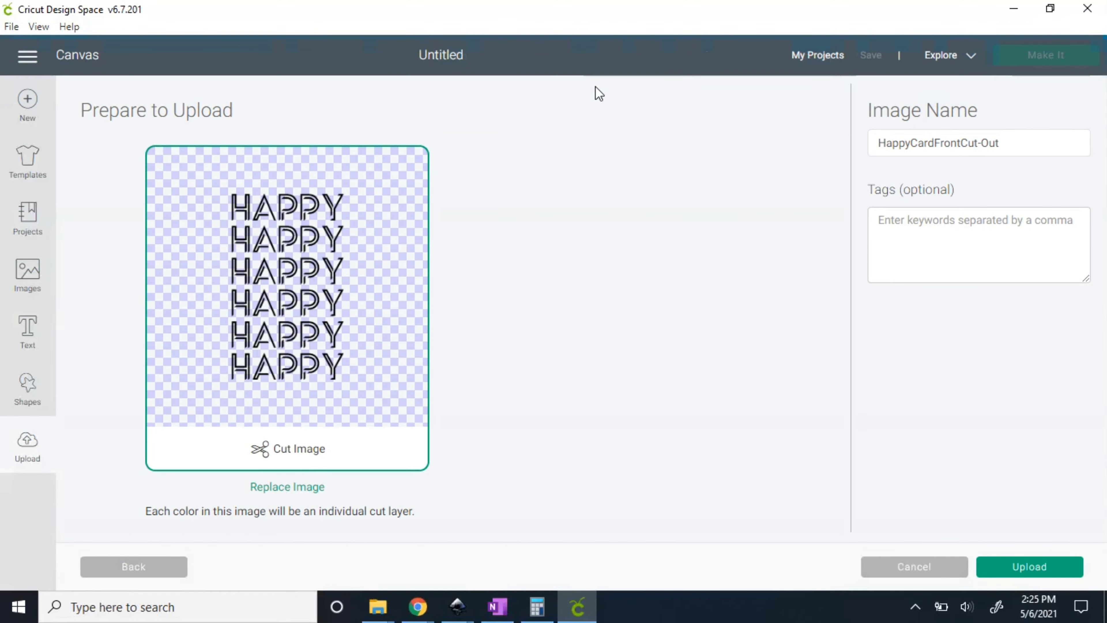
pyautogui.click(1014, 574)
# Upload the Mother'sDayOffset SVG the same way
pyautogui.click(304, 338)
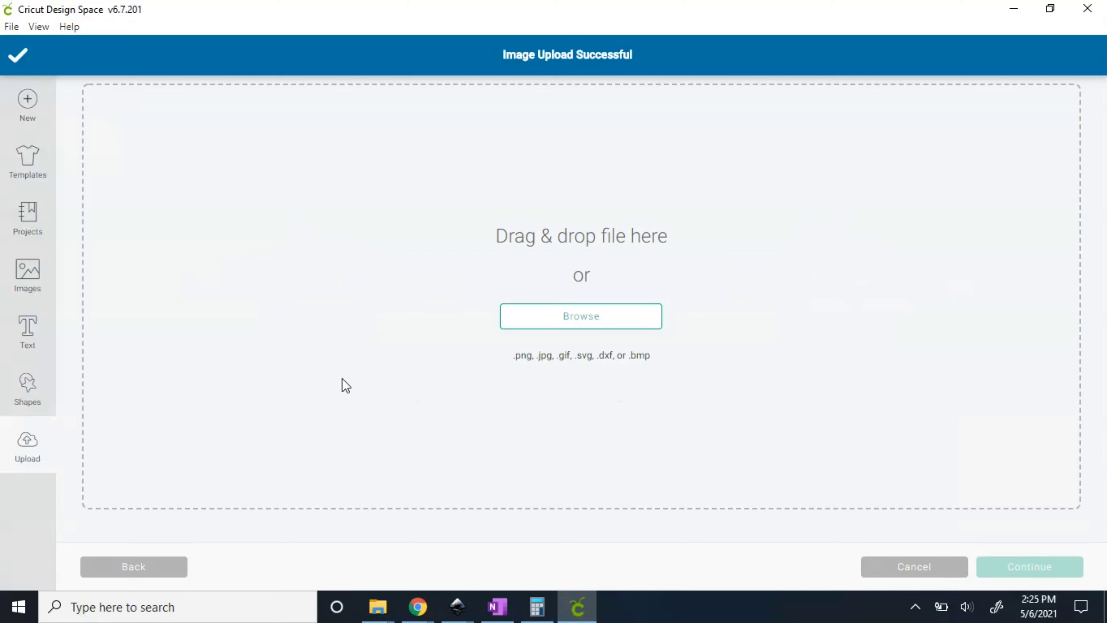
pyautogui.click(370, 605)
pyautogui.click(276, 200)
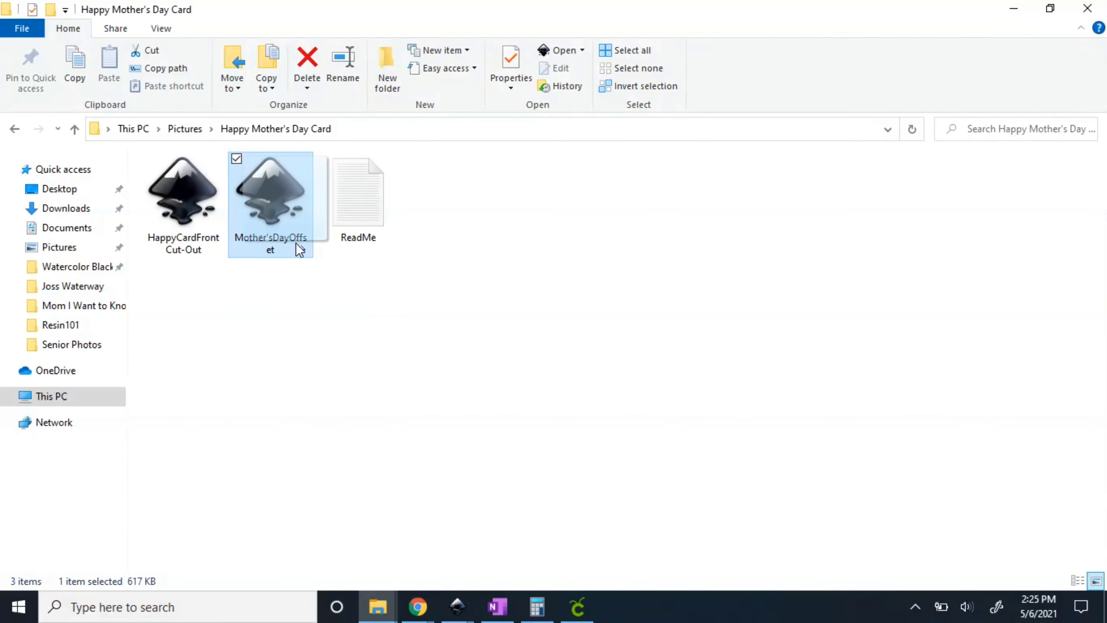
pyautogui.moveTo(300, 250); pyautogui.dragTo(373, 339)
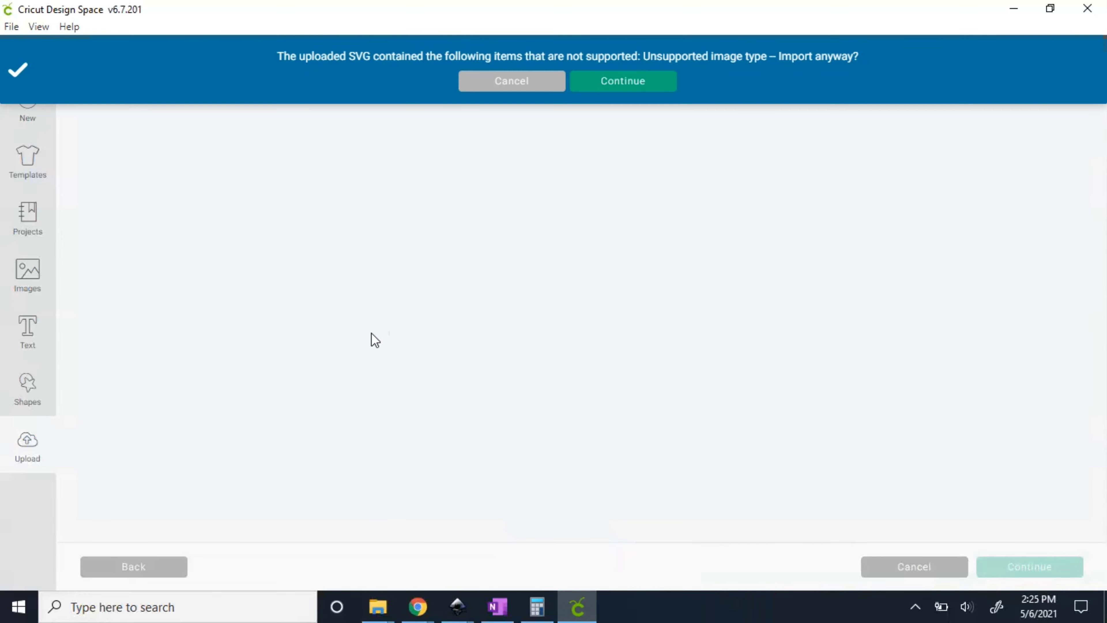
pyautogui.click(624, 81)
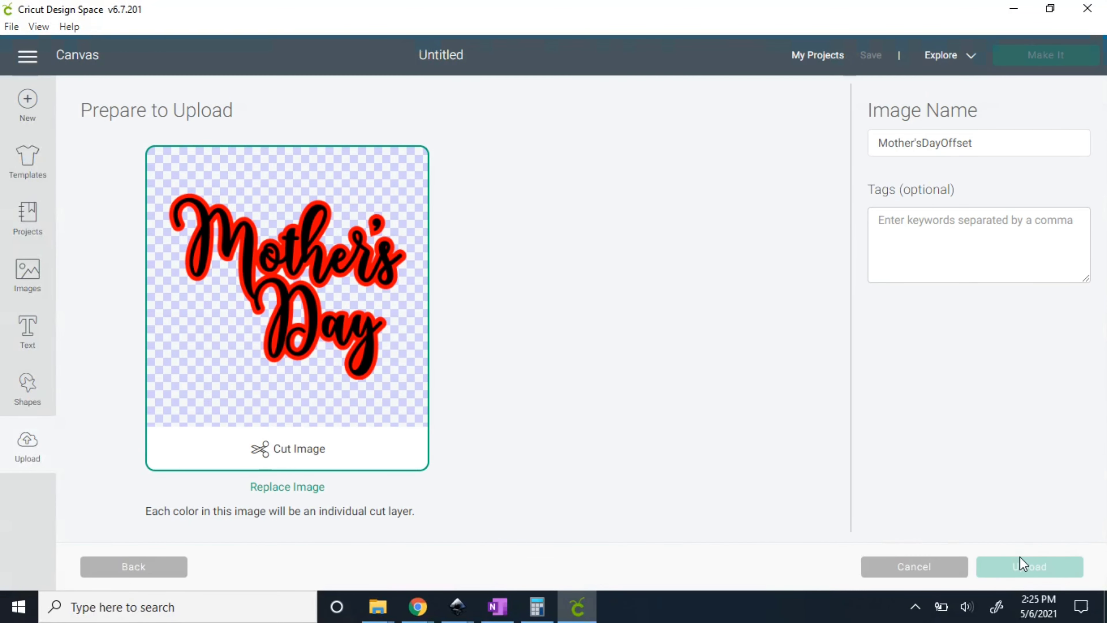
pyautogui.click(368, 453)
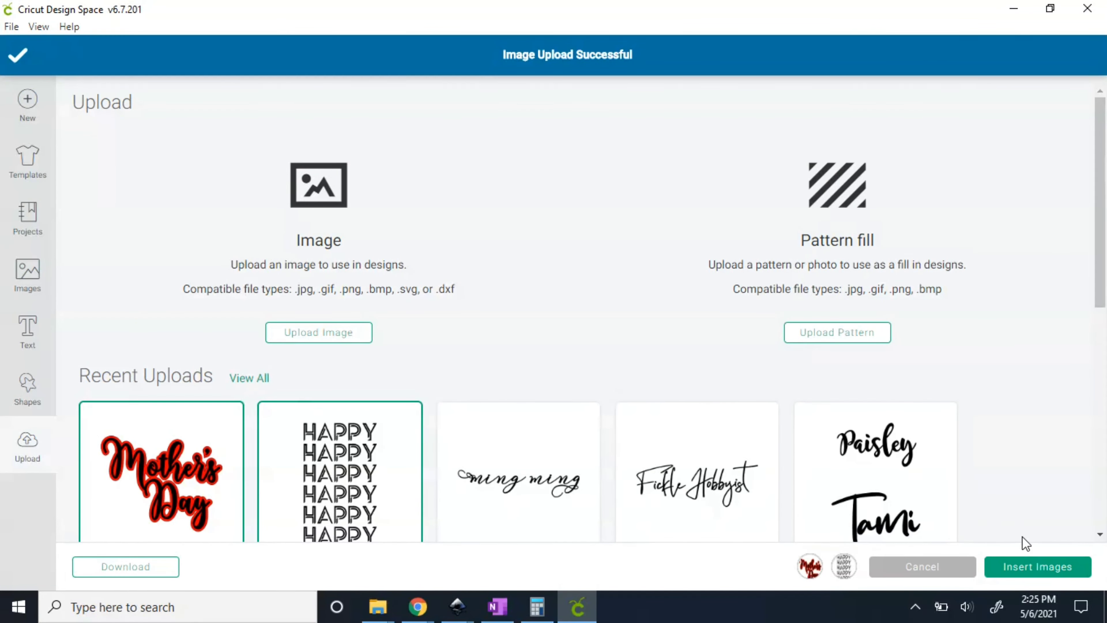
# Insert both uploads onto the canvas with Mother's Day placed beside the HAPPY stack
pyautogui.click(1032, 567)
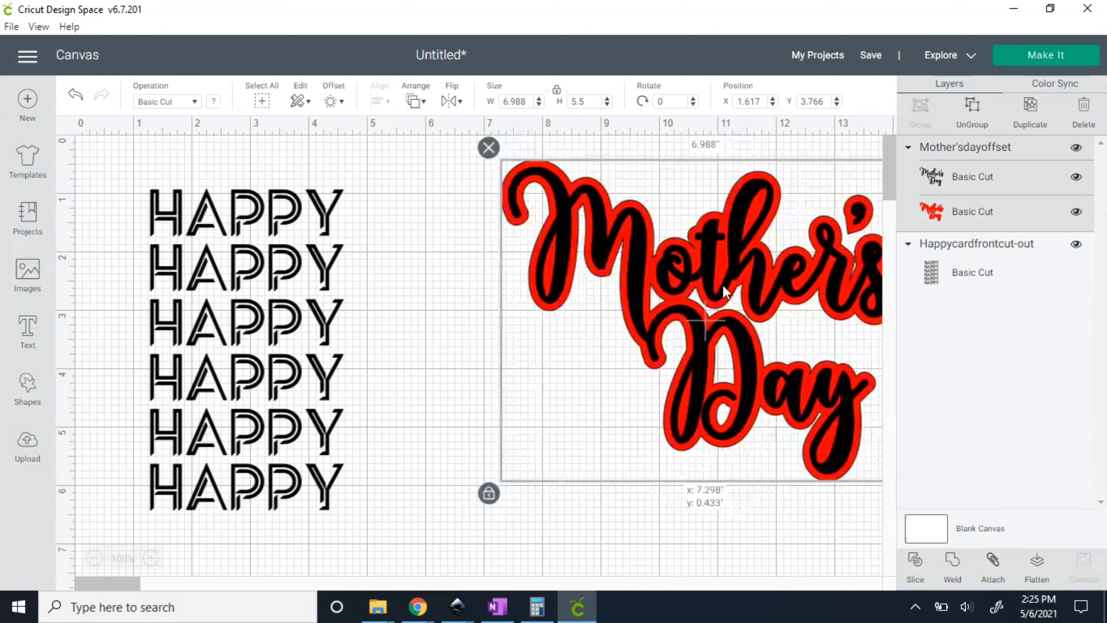
pyautogui.click(688, 312)
pyautogui.click(93, 558)
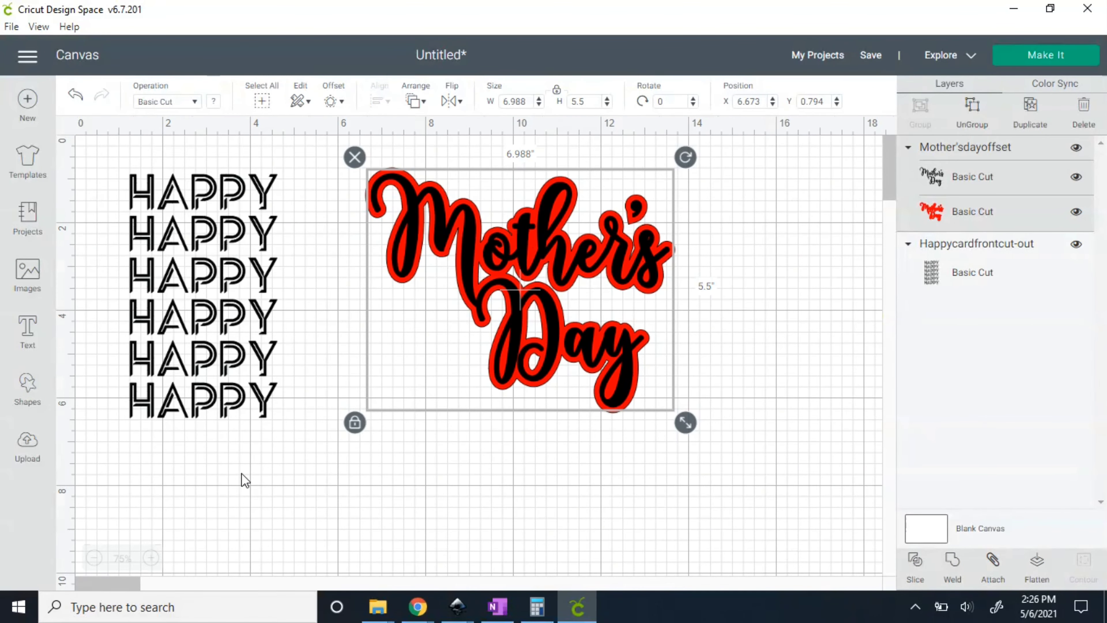
pyautogui.click(240, 477)
# Add a square sized 4.25 × 5.5 in, narrow it to 4.1 in, and move it over HAPPY
pyautogui.click(29, 388)
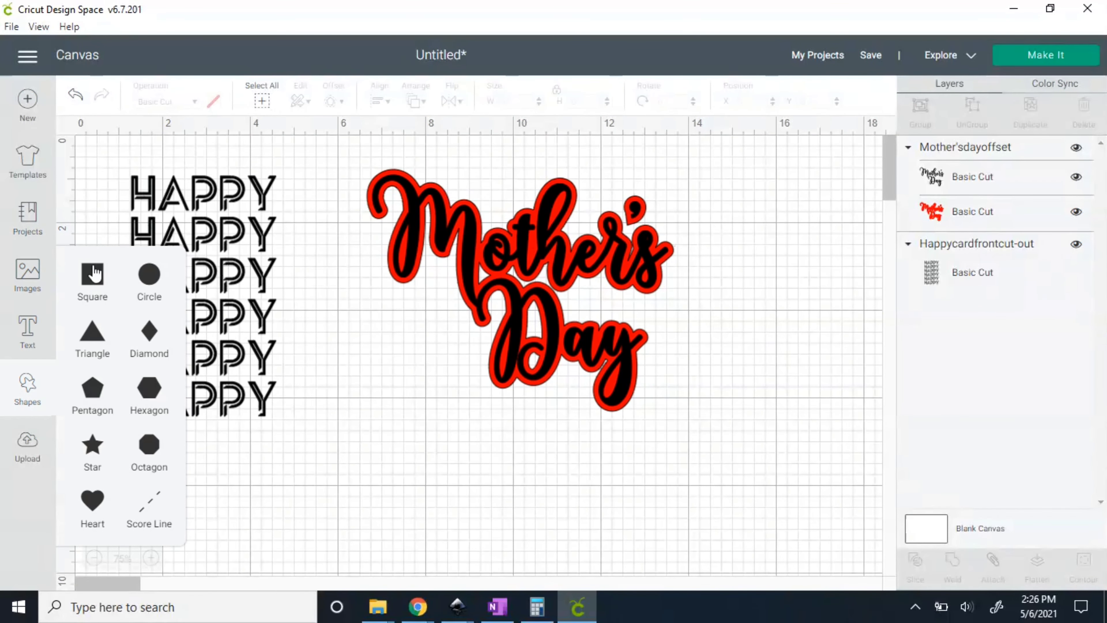
pyautogui.click(94, 286)
pyautogui.moveTo(144, 203); pyautogui.dragTo(746, 196)
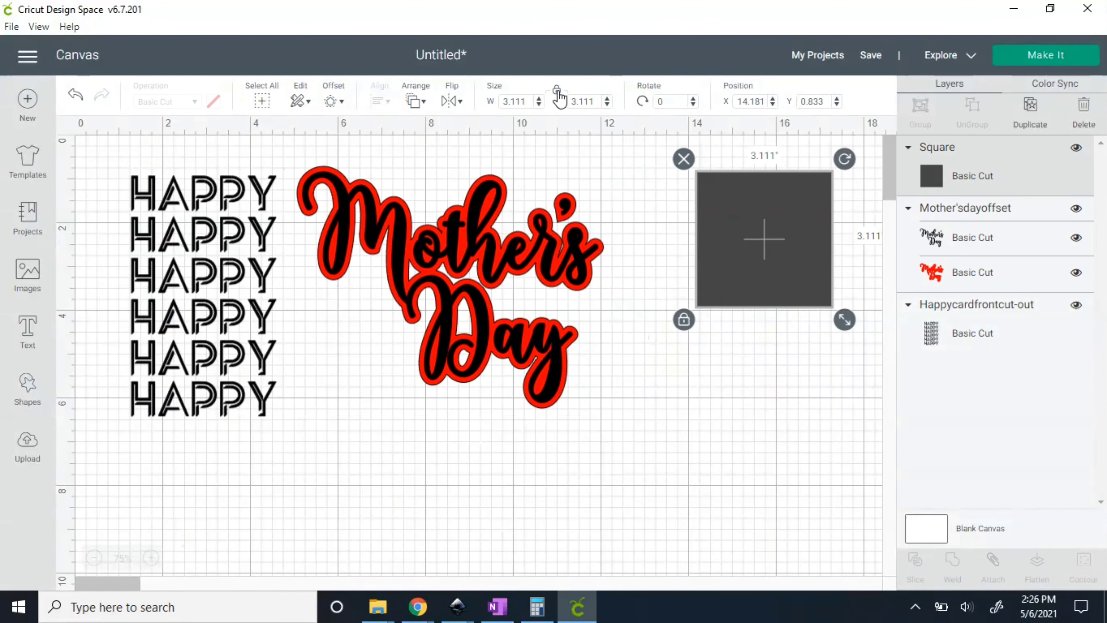
pyautogui.click(518, 102)
pyautogui.write('4.2')
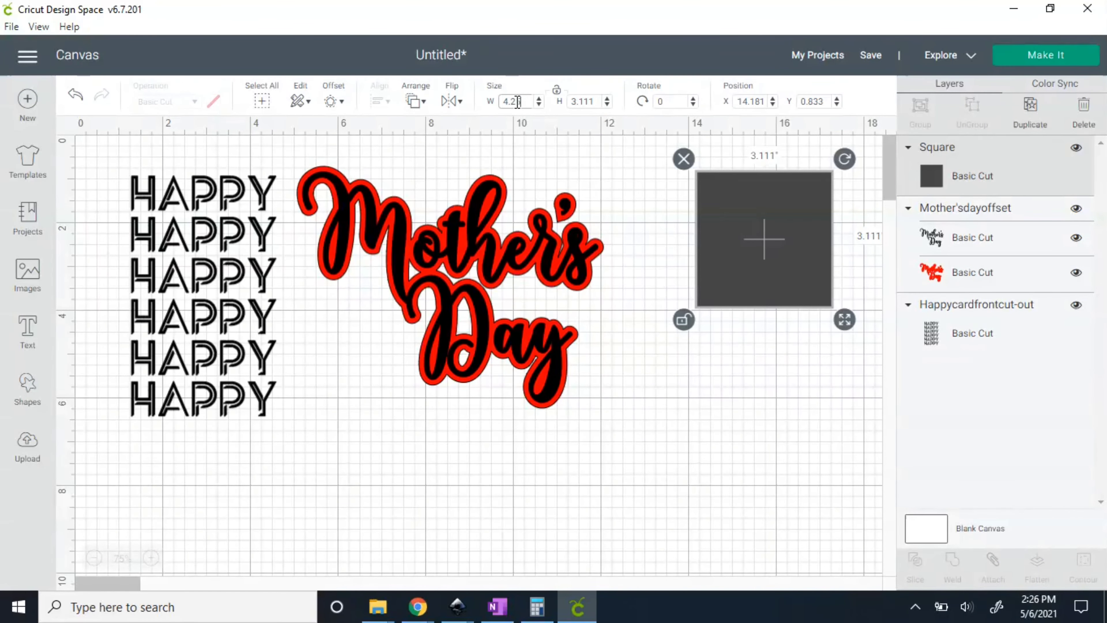
pyautogui.write('5')
pyautogui.press('Tab')
pyautogui.write('5.5')
pyautogui.press('Return')
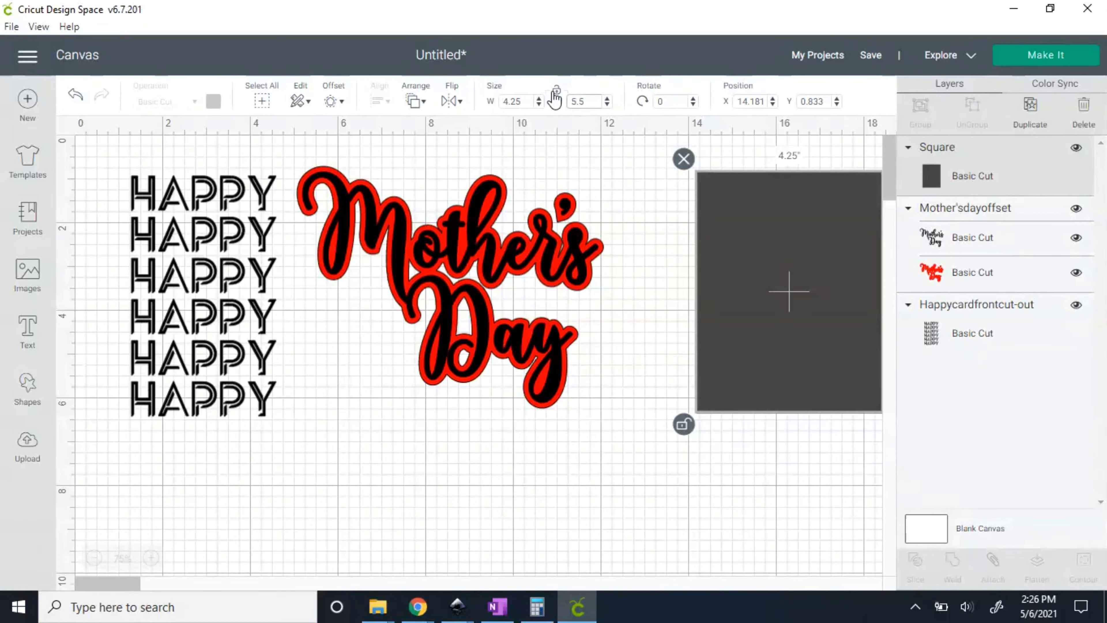
pyautogui.click(539, 105)
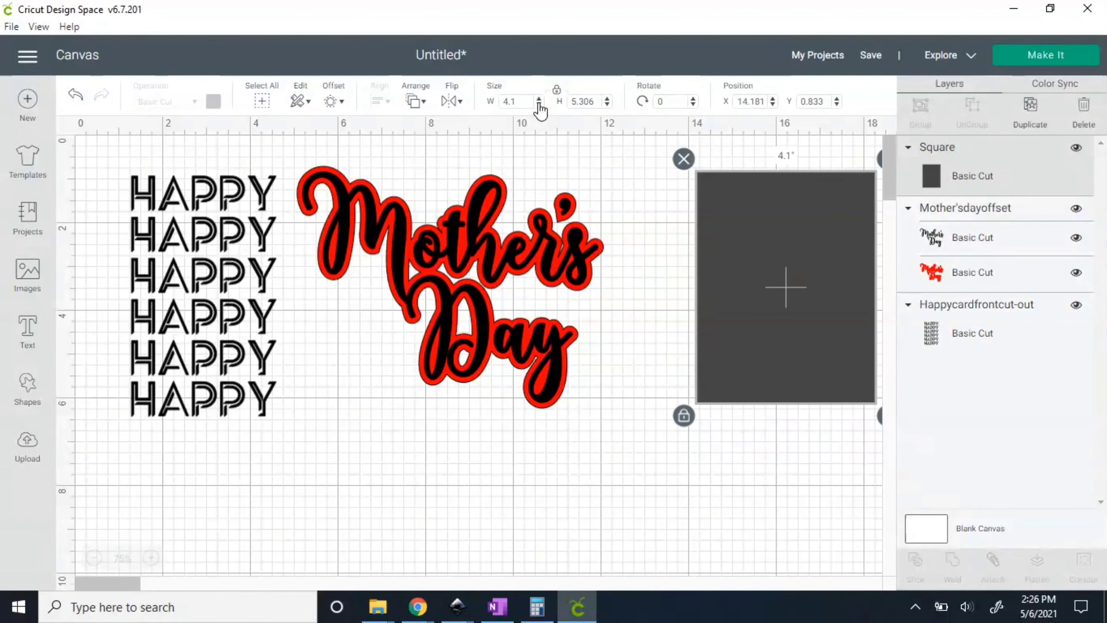
pyautogui.moveTo(768, 279); pyautogui.dragTo(180, 262)
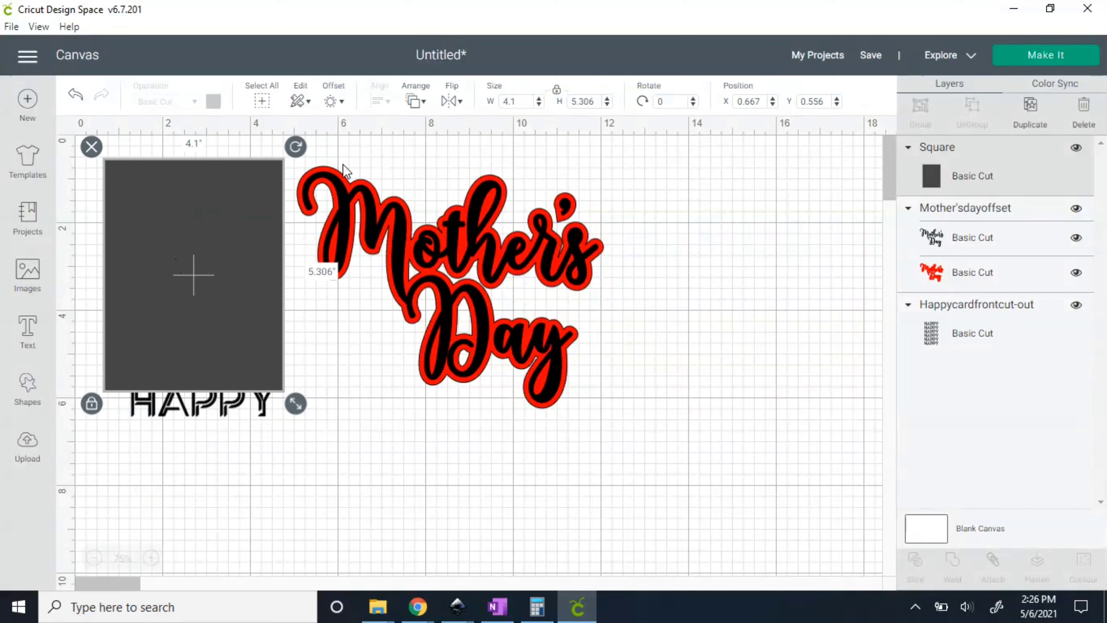
# Move the rectangle behind the HAPPY text and shrink HAPPY to fit it
pyautogui.click(408, 101)
pyautogui.click(431, 147)
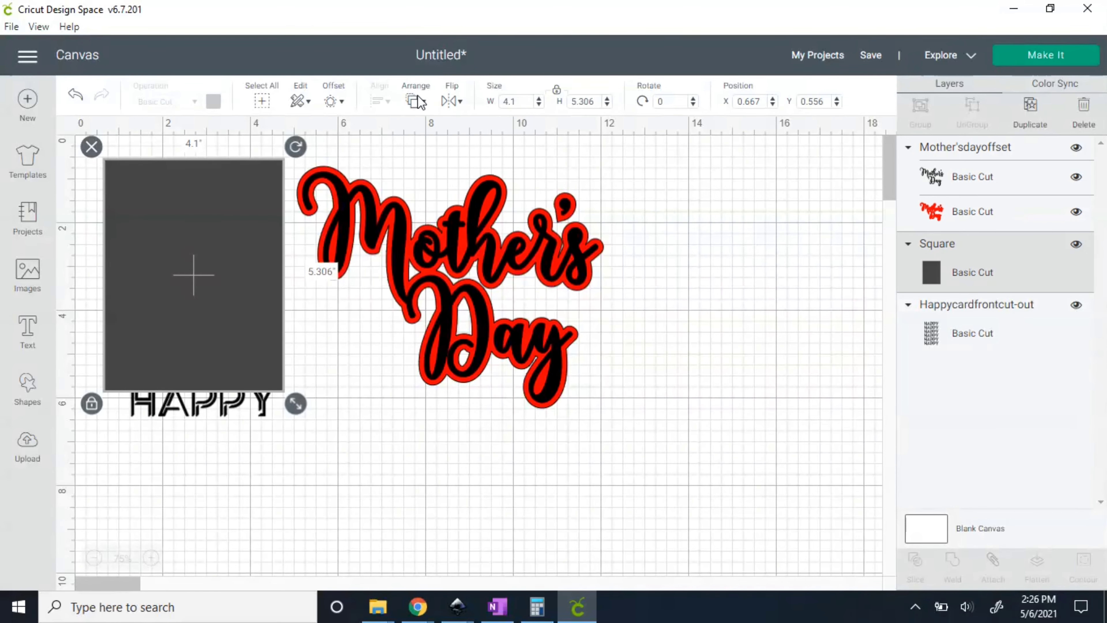
pyautogui.click(414, 101)
pyautogui.click(429, 144)
pyautogui.click(250, 272)
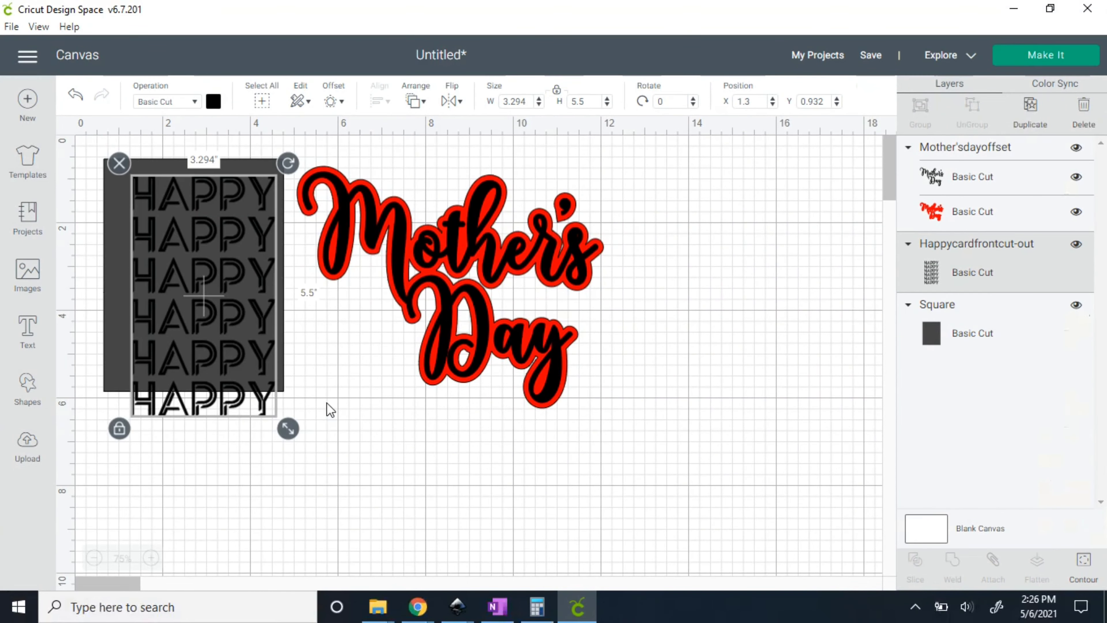
pyautogui.moveTo(293, 434); pyautogui.dragTo(263, 384)
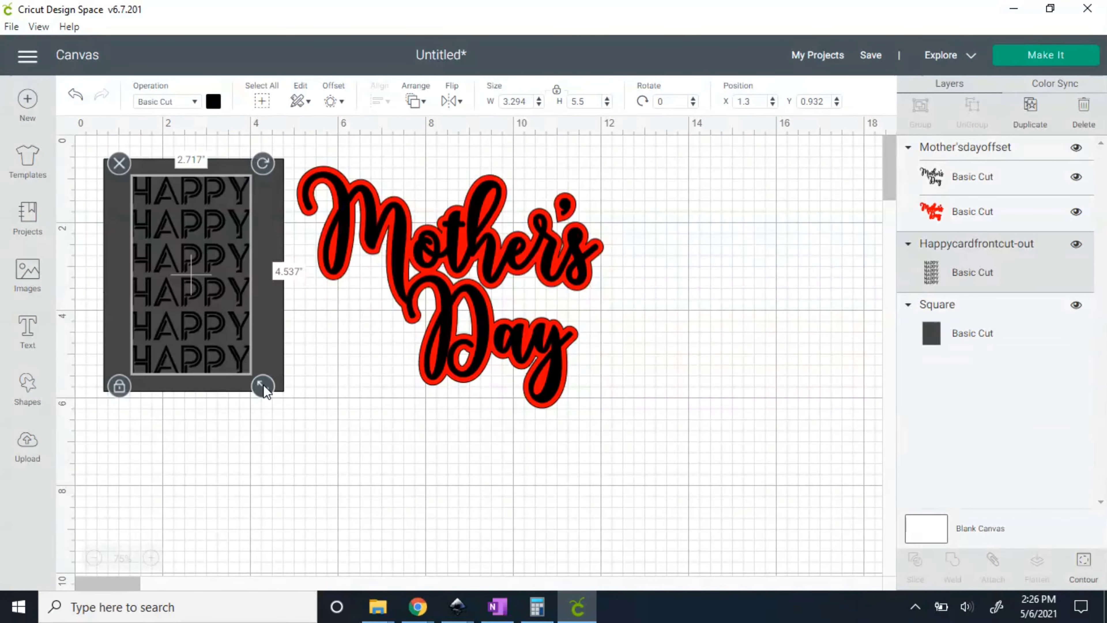
# Centre HAPPY horizontally and vertically on the rectangle, then slice it out
pyautogui.keyDown('shift'); pyautogui.click(264, 335); pyautogui.keyUp('shift')
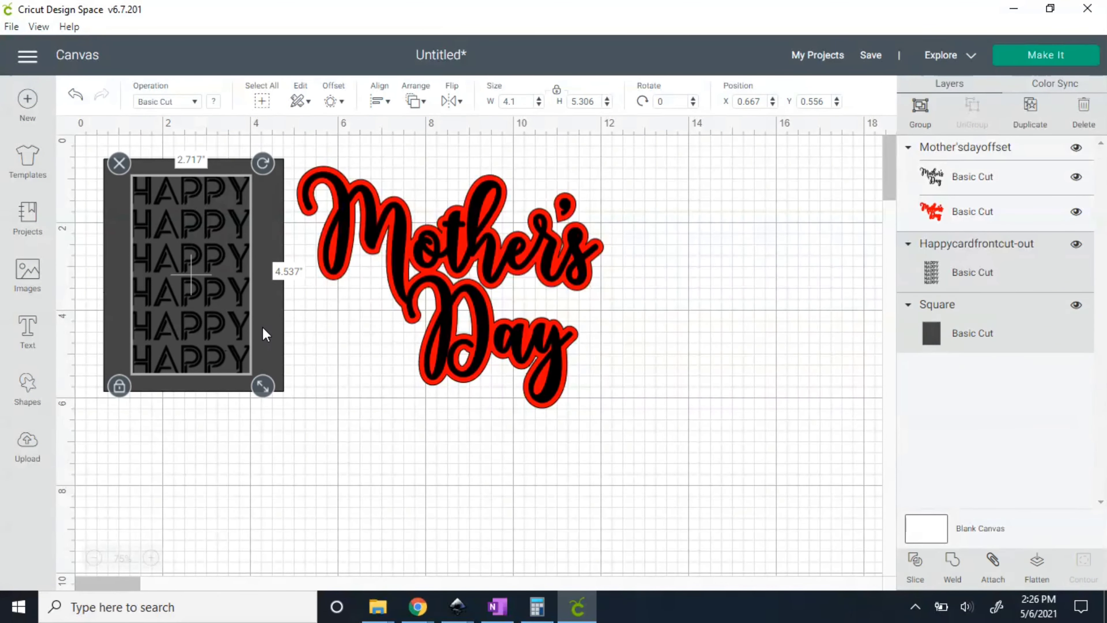
pyautogui.click(386, 101)
pyautogui.click(408, 172)
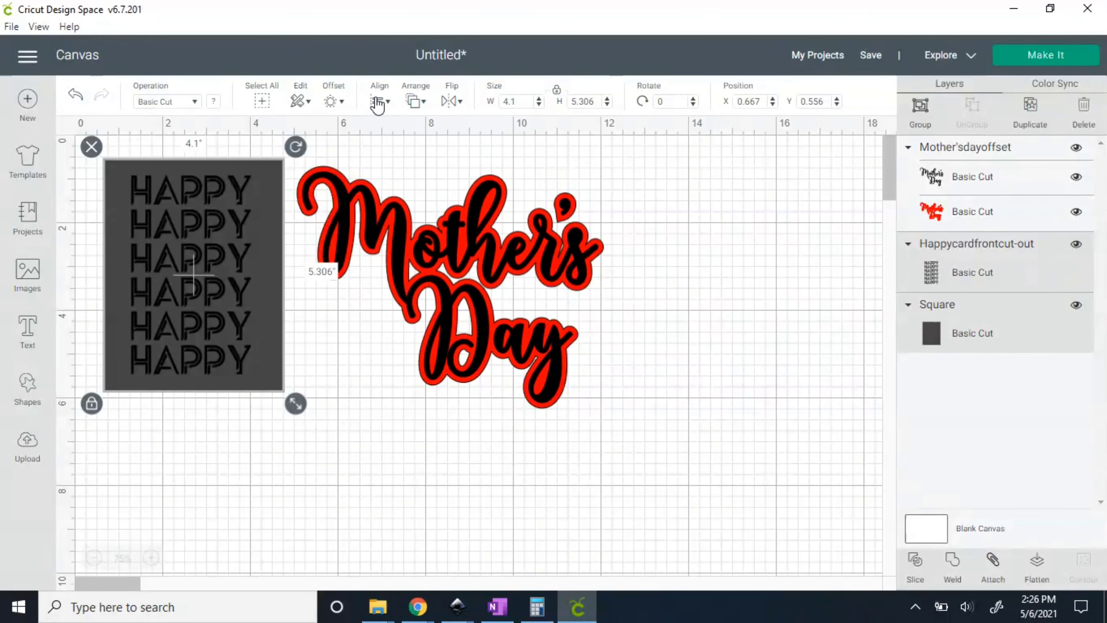
pyautogui.click(379, 102)
pyautogui.click(417, 230)
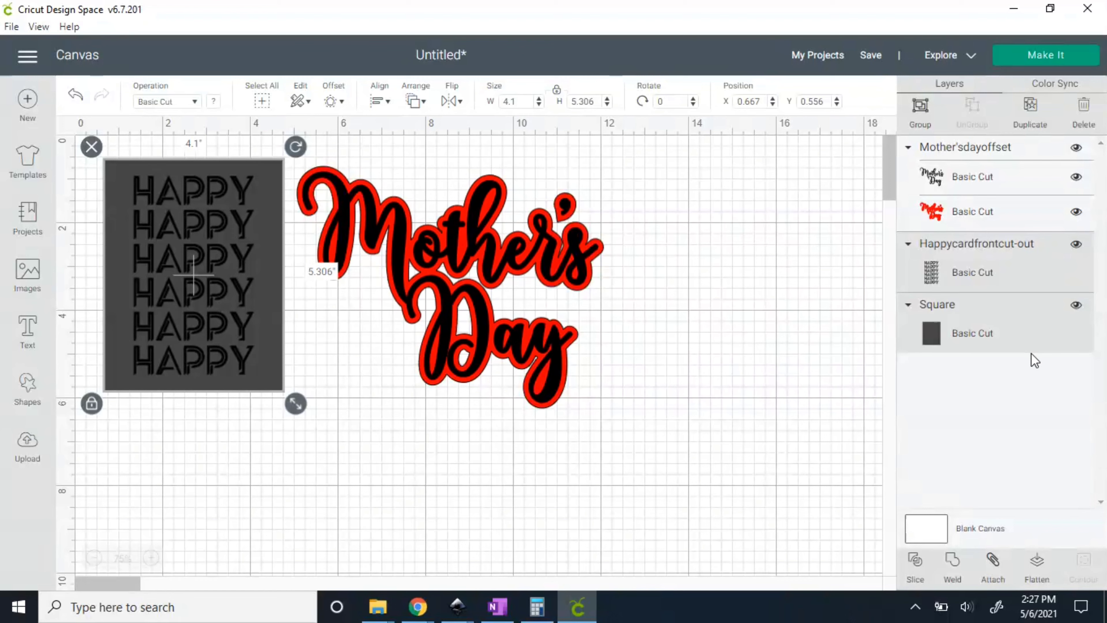
pyautogui.click(916, 565)
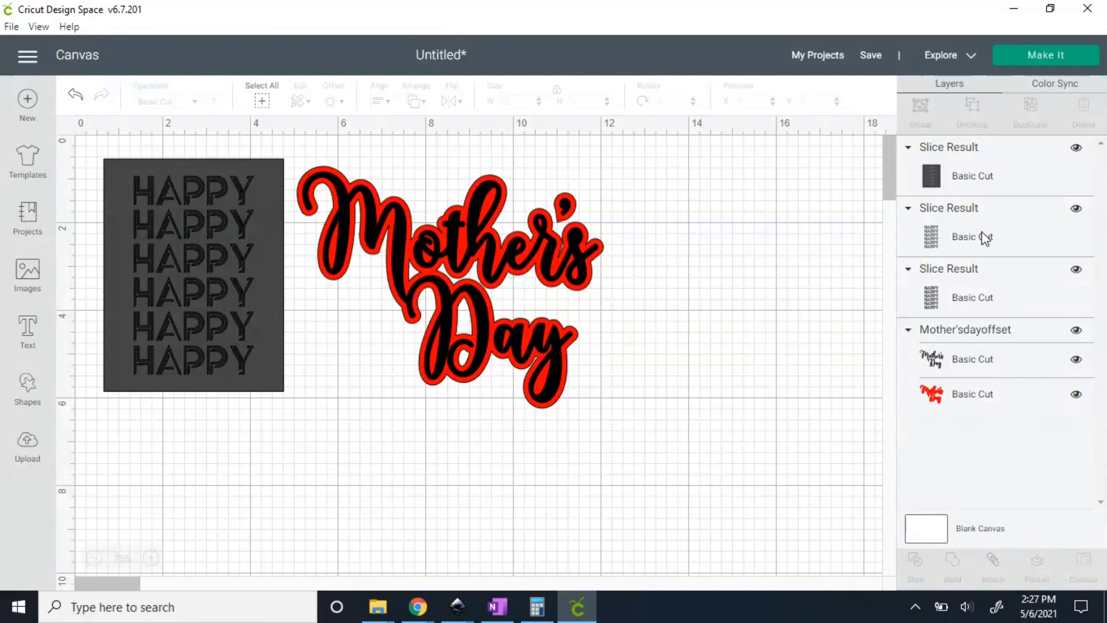
# Delete the two leftover HAPPY Slice Result pieces
pyautogui.click(1002, 232)
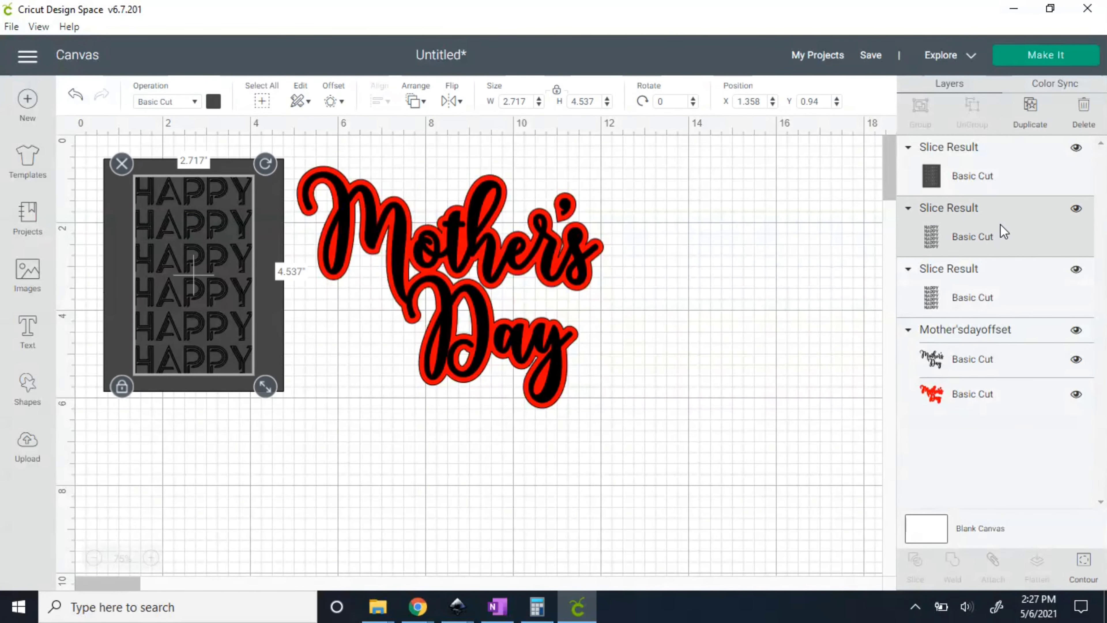
pyautogui.press('Delete')
pyautogui.click(1000, 226)
pyautogui.press('Delete')
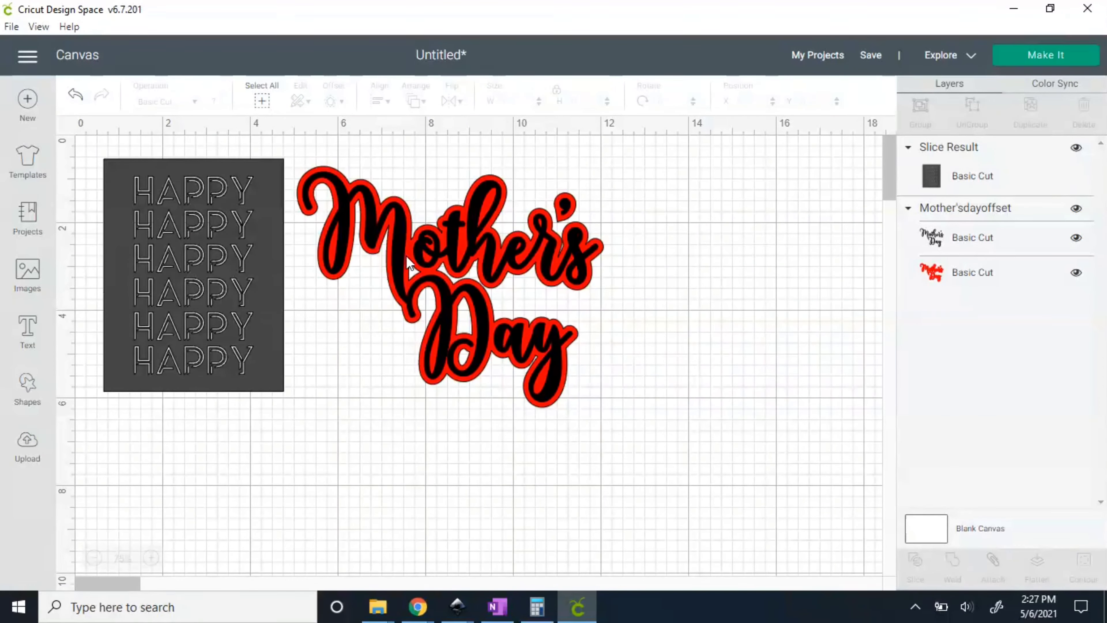
# Shrink Mother's Day to about 3.9 in, place it on the panel, and bring it to front
pyautogui.click(410, 264)
pyautogui.moveTo(615, 420); pyautogui.dragTo(479, 314)
pyautogui.moveTo(391, 214); pyautogui.dragTo(232, 280)
pyautogui.click(412, 102)
pyautogui.click(444, 190)
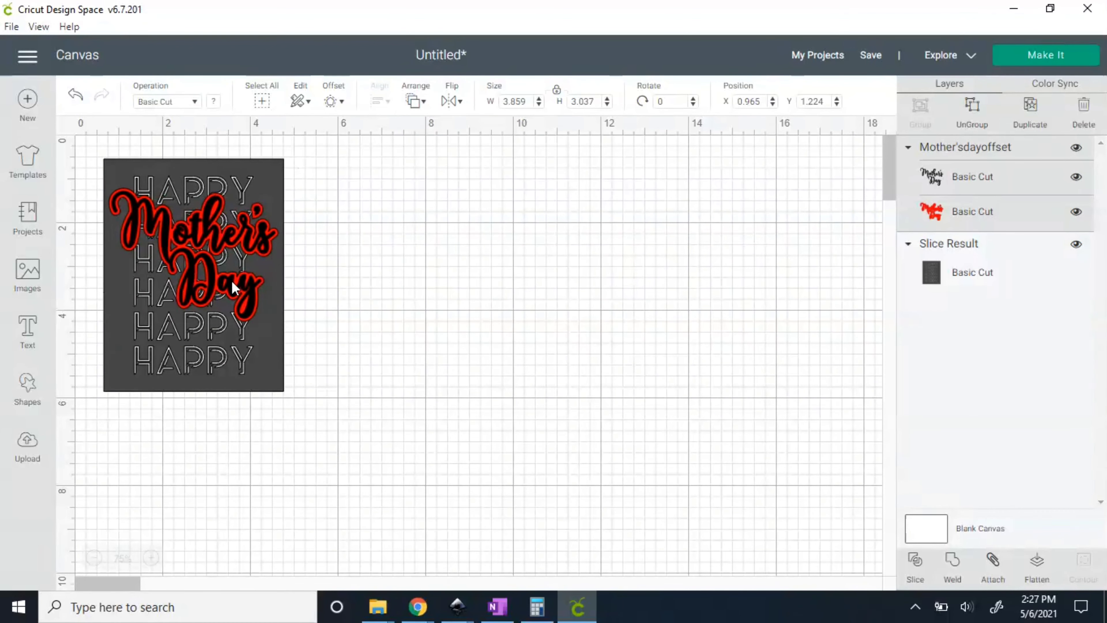
pyautogui.moveTo(289, 337); pyautogui.dragTo(281, 327)
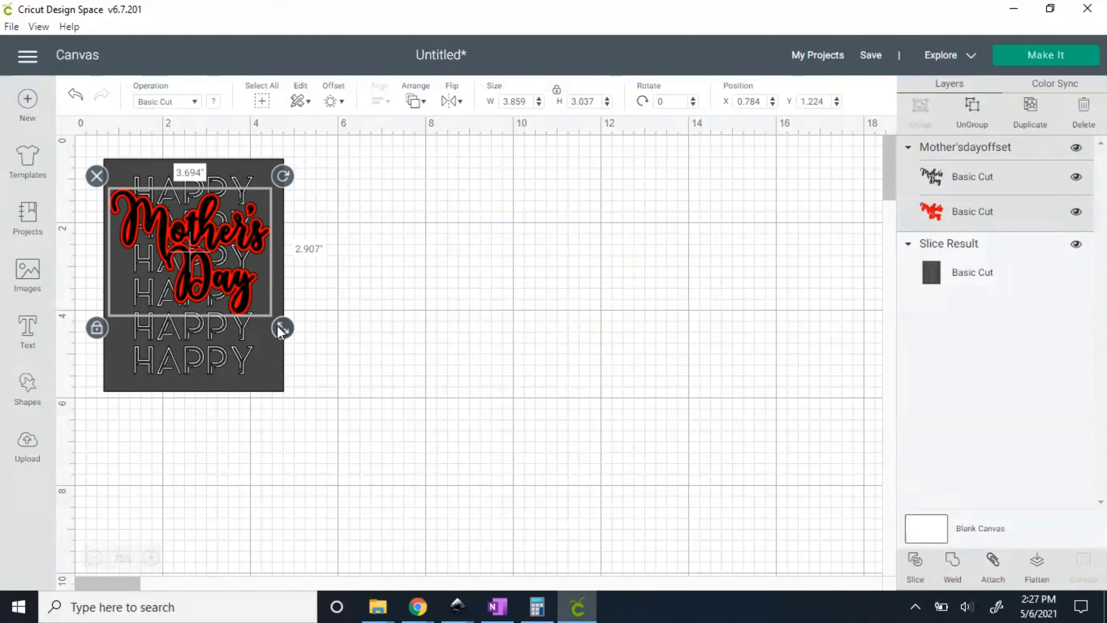
pyautogui.moveTo(224, 282); pyautogui.dragTo(228, 283)
# Send the project to Make It, review the three mats, and continue to the Make screen
pyautogui.click(1035, 59)
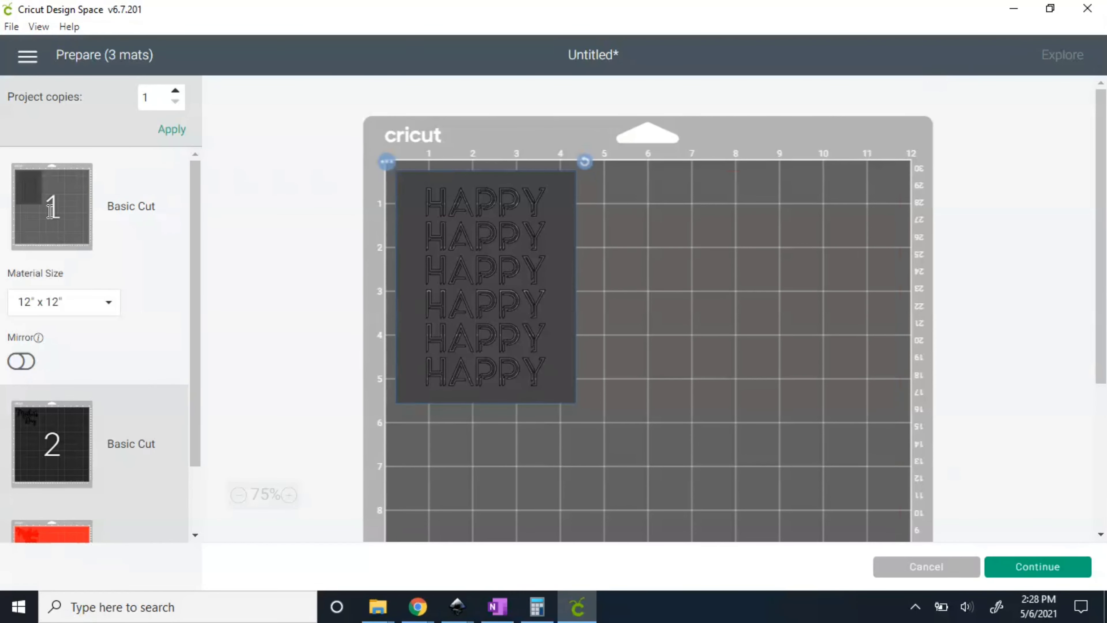
pyautogui.moveTo(196, 220); pyautogui.dragTo(199, 178)
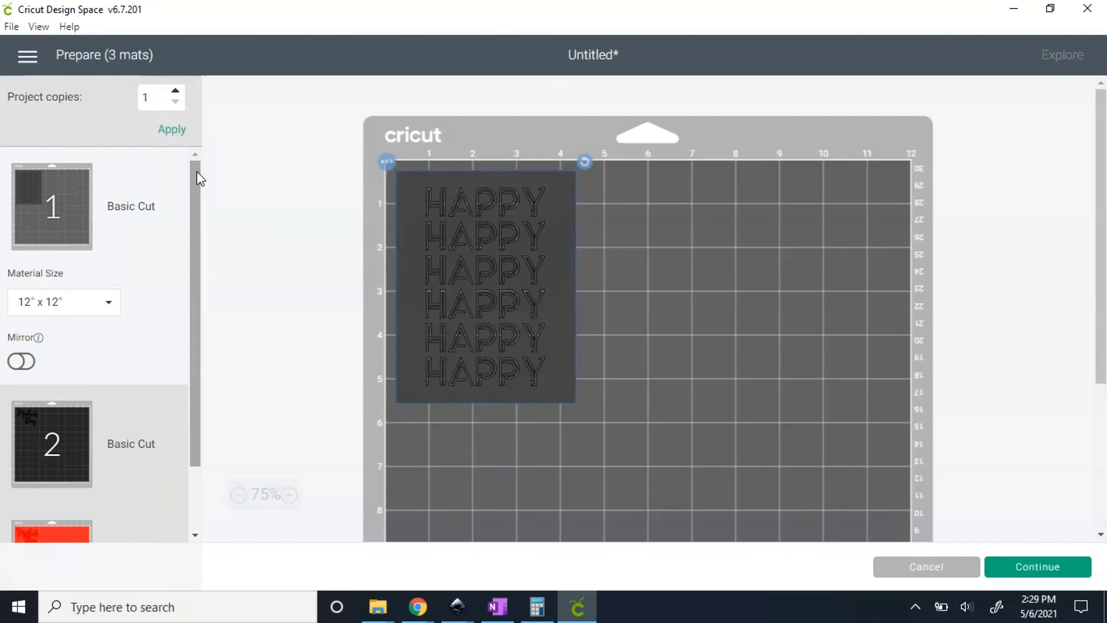
pyautogui.click(1048, 568)
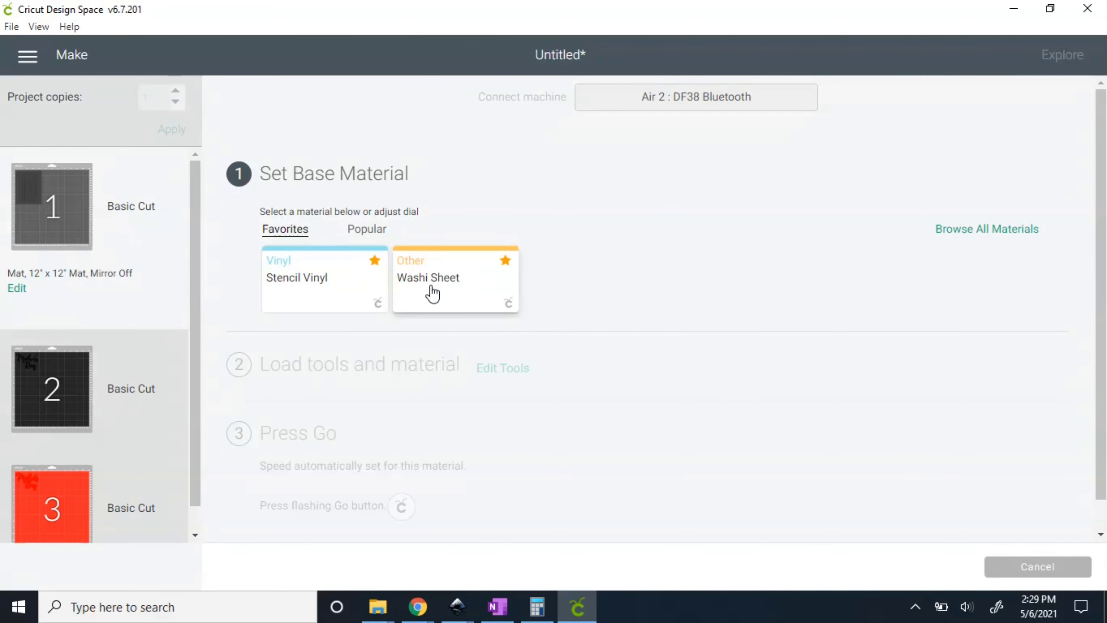
# Search materials for 'washi', choose Washi Sheet, and raise the pressure to More
pyautogui.click(960, 241)
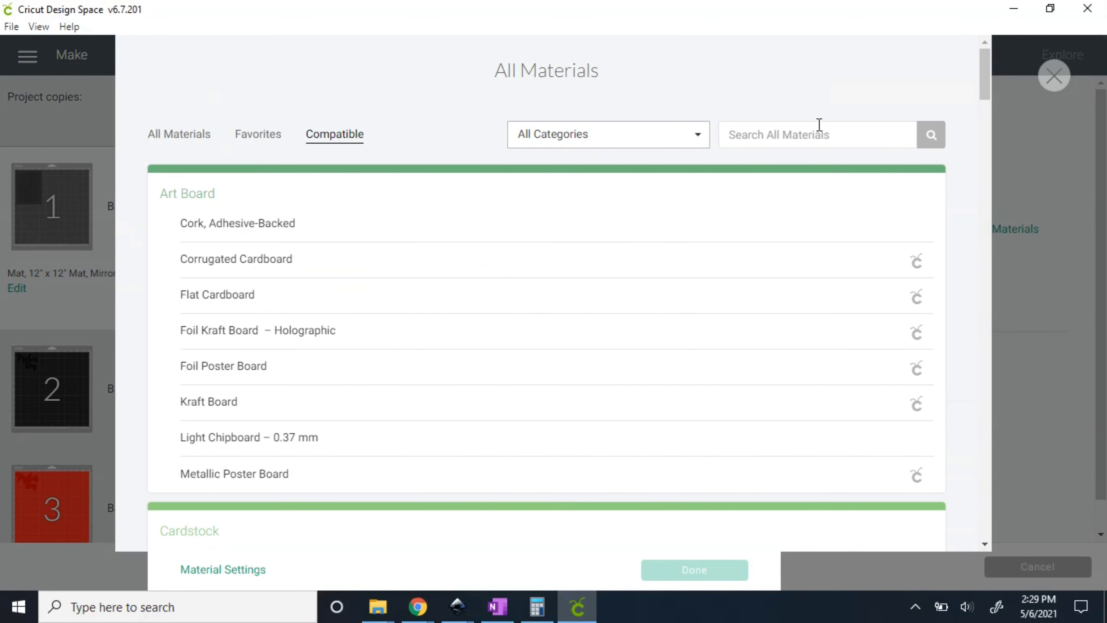
pyautogui.click(929, 139)
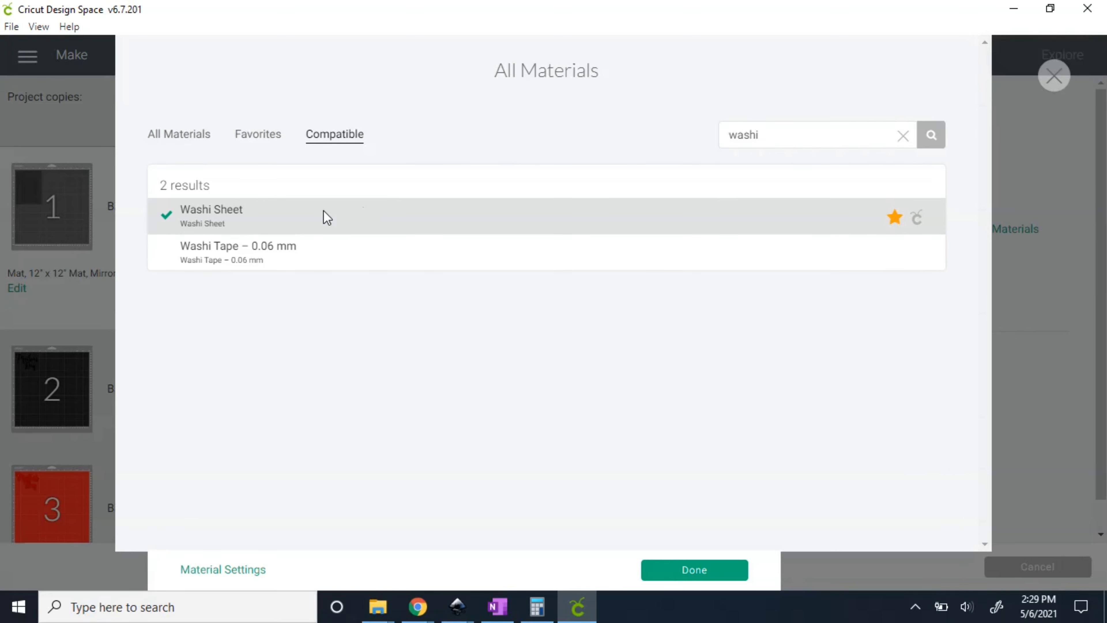
pyautogui.click(695, 571)
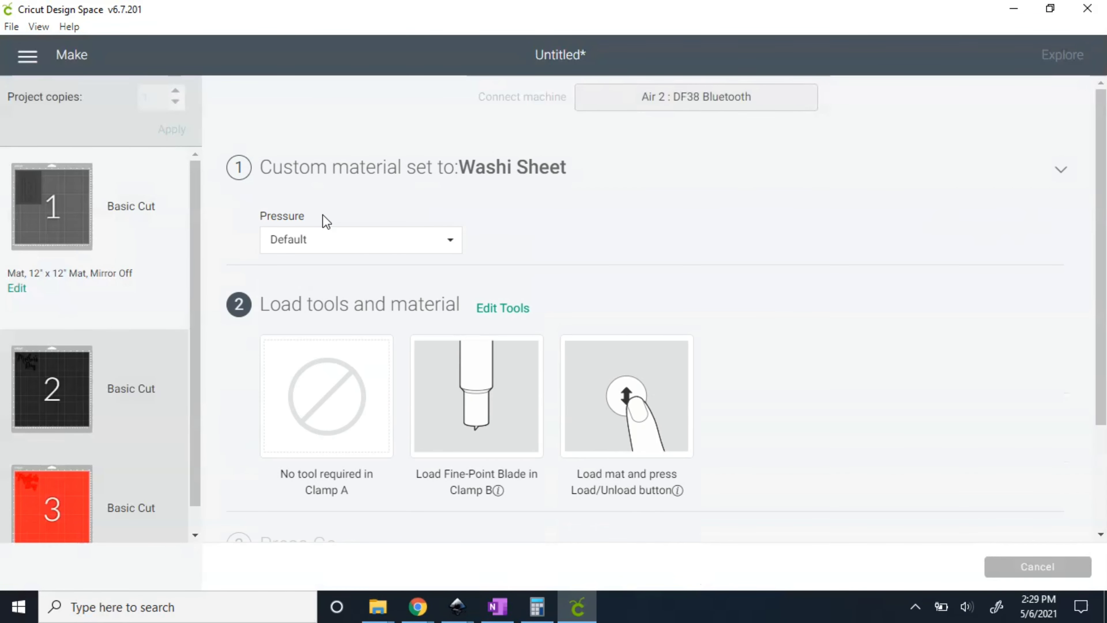
pyautogui.click(328, 242)
pyautogui.click(328, 271)
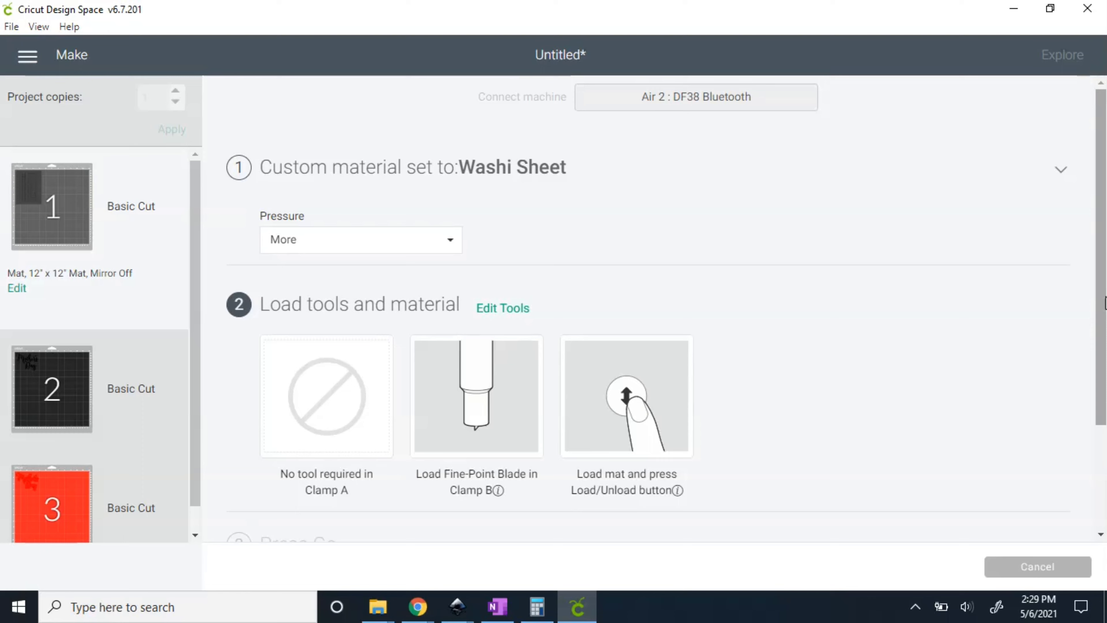
pyautogui.scroll(-3, 654, 305)
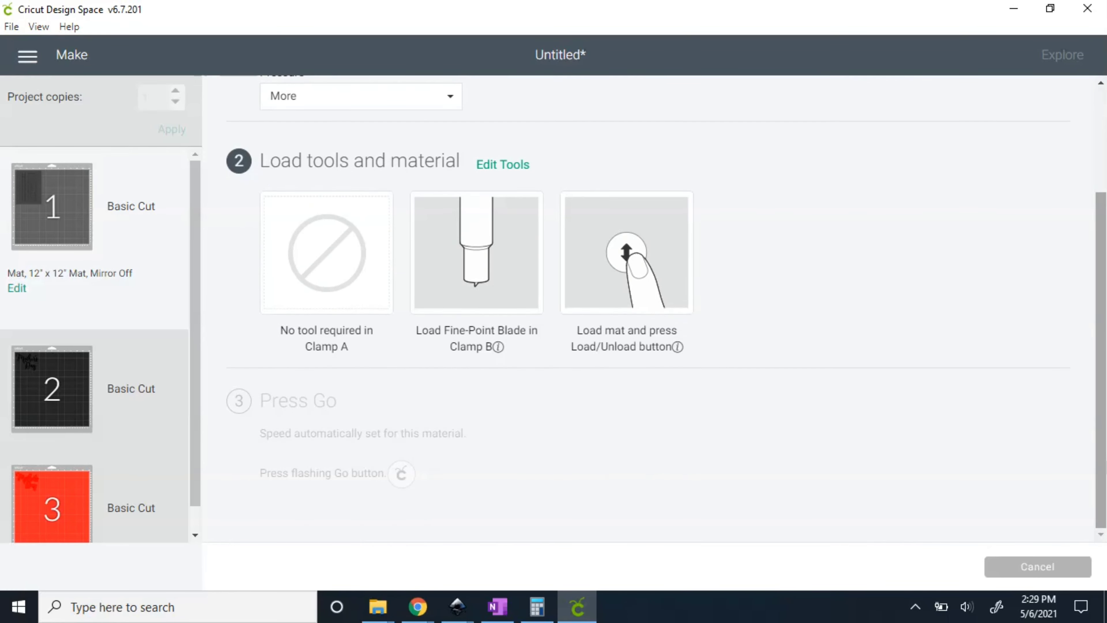
pyautogui.moveTo(418, 606)
pyautogui.click(464, 569)
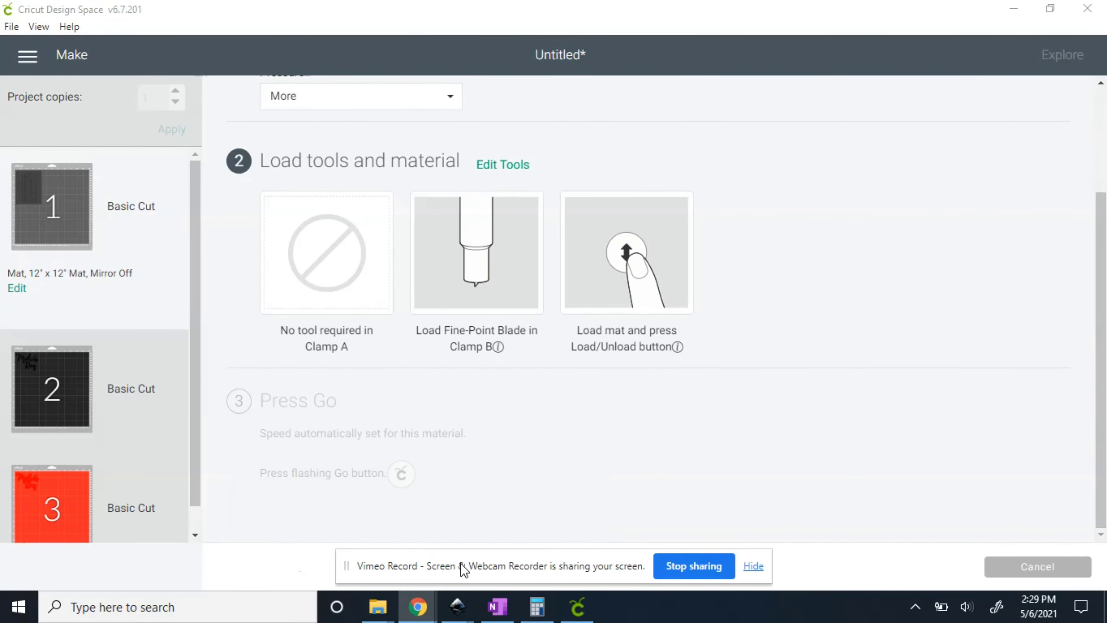